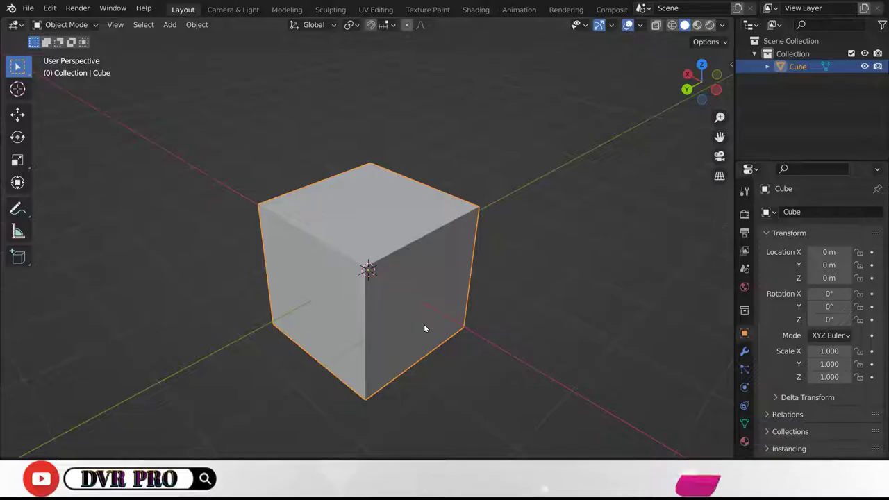
Delete the default cube, leaving only the empty Collection.
key("x")
left_click(411, 324)
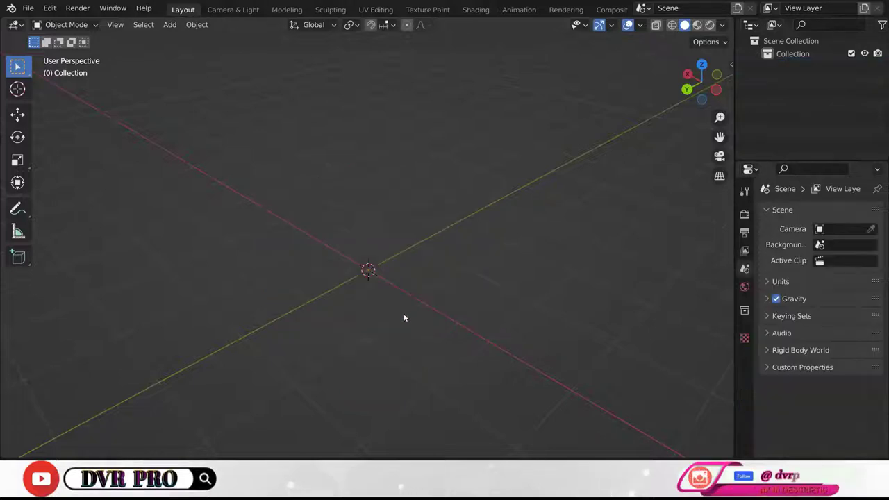
Add a circle mesh at the origin and fill its vertex ring with one face in Edit Mode.
left_click(169, 25)
mouse_move(188, 39)
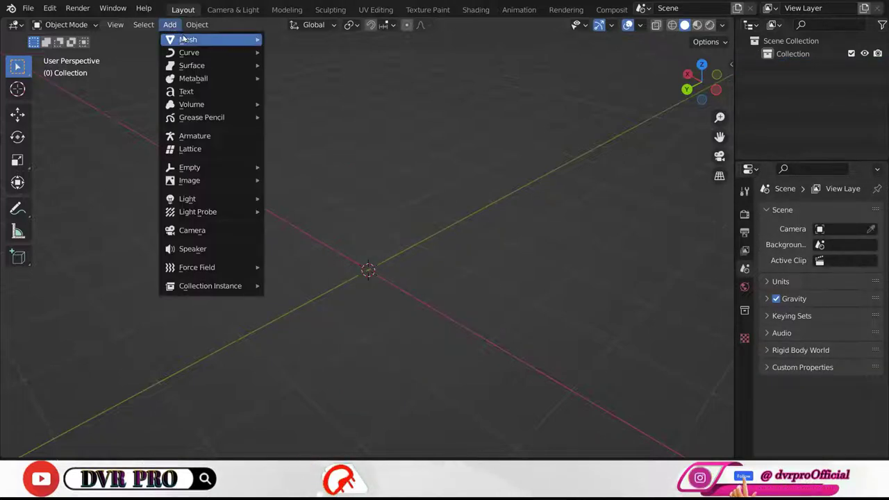
left_click(296, 65)
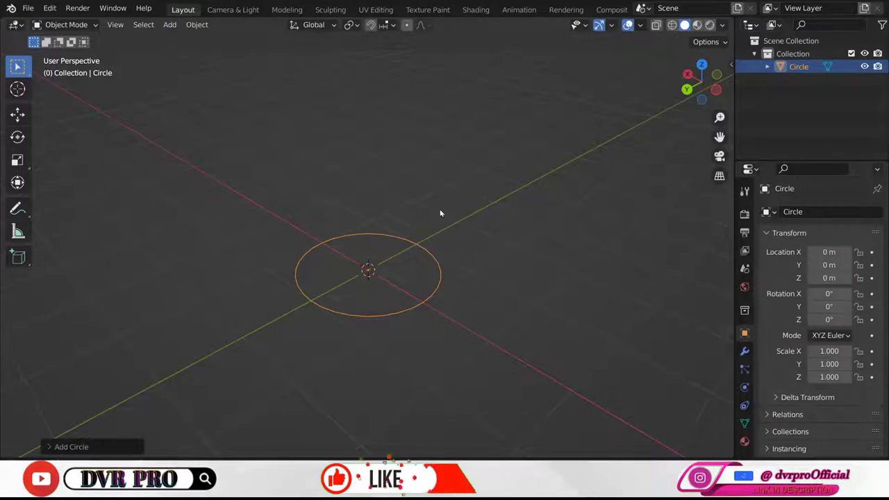
scroll(442, 215, "up", 1)
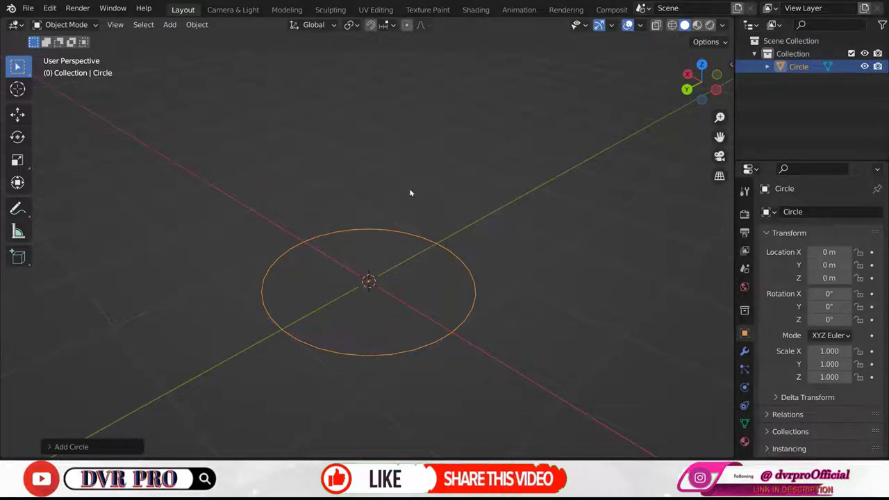
key("Tab")
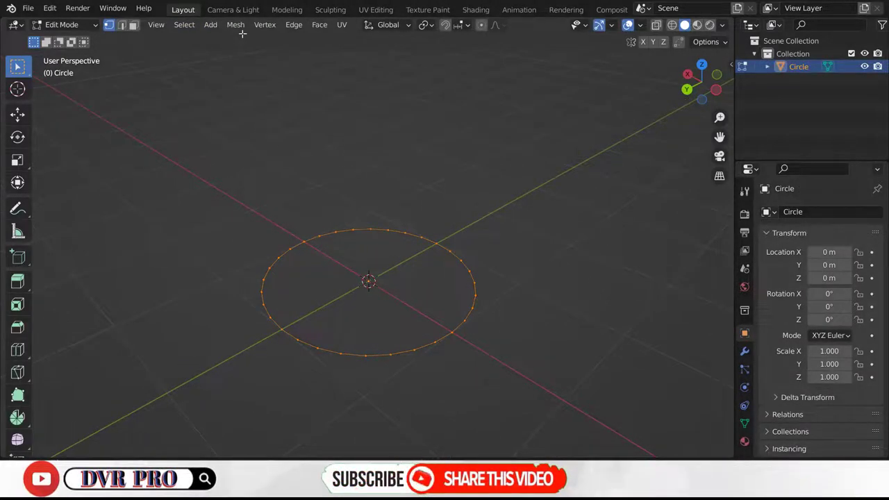
left_click(265, 25)
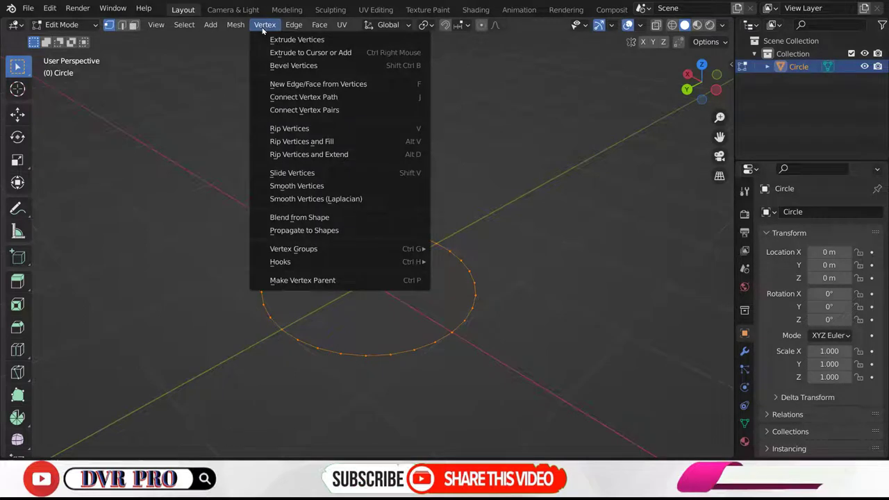
left_click(285, 84)
key("3")
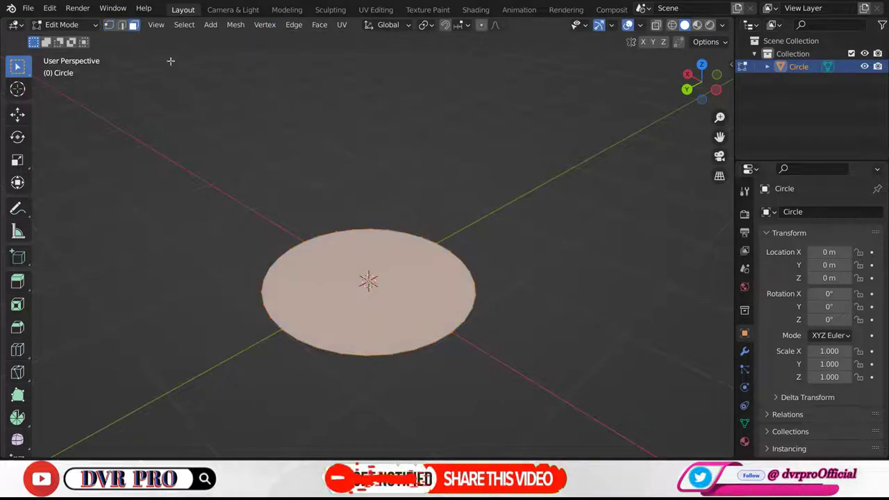
left_click(319, 24)
Extrude the circle face 2.5 m up along Z into a capped cylinder.
left_click(325, 37)
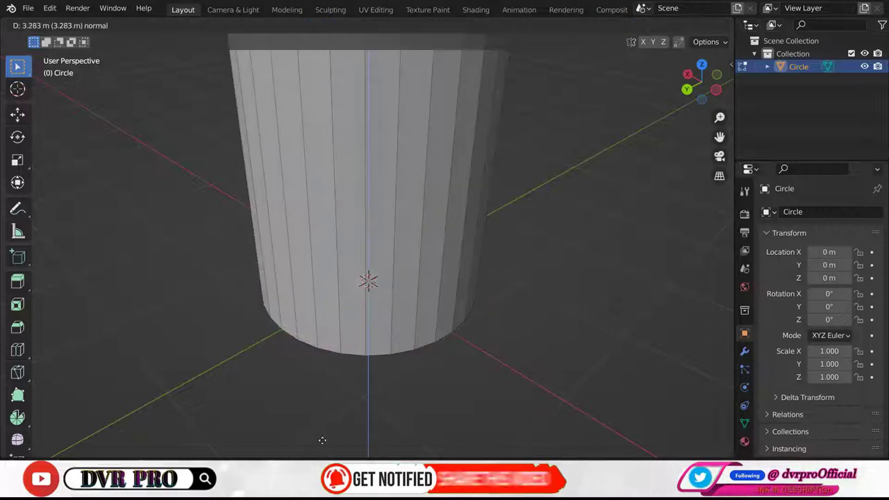
left_click(319, 423)
scroll(379, 334, "down", 4)
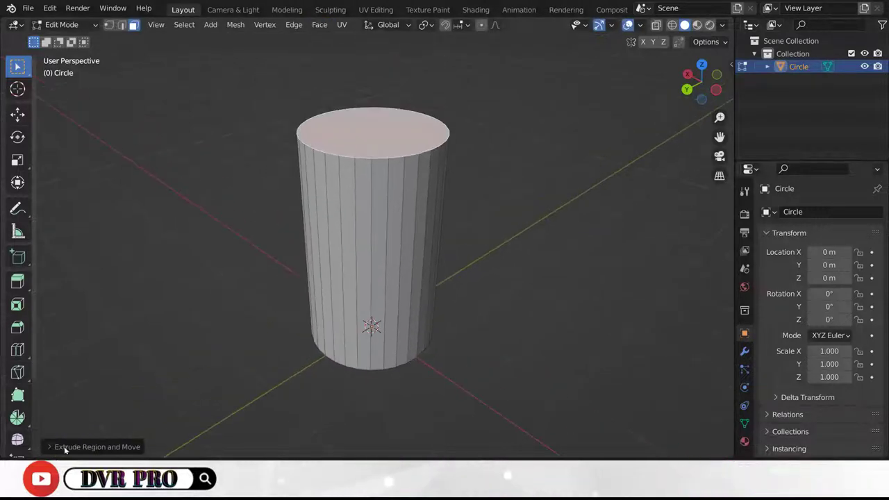
left_click(64, 448)
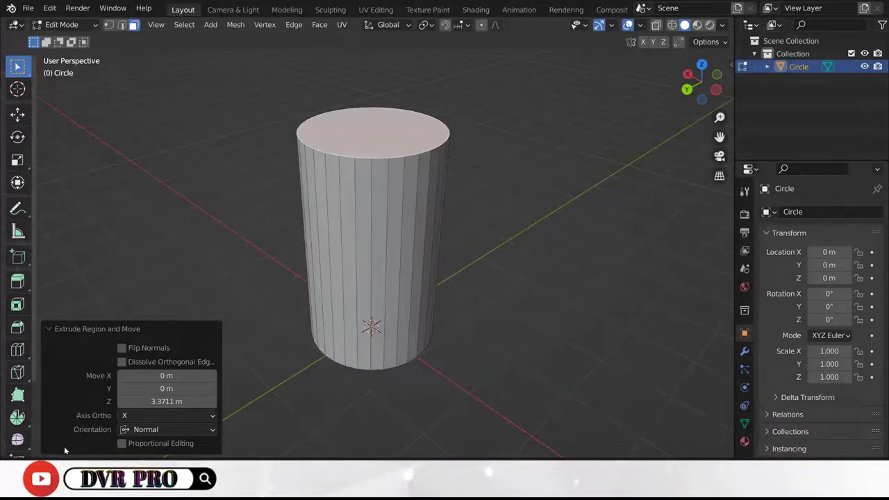
left_click(161, 402)
type("2.5")
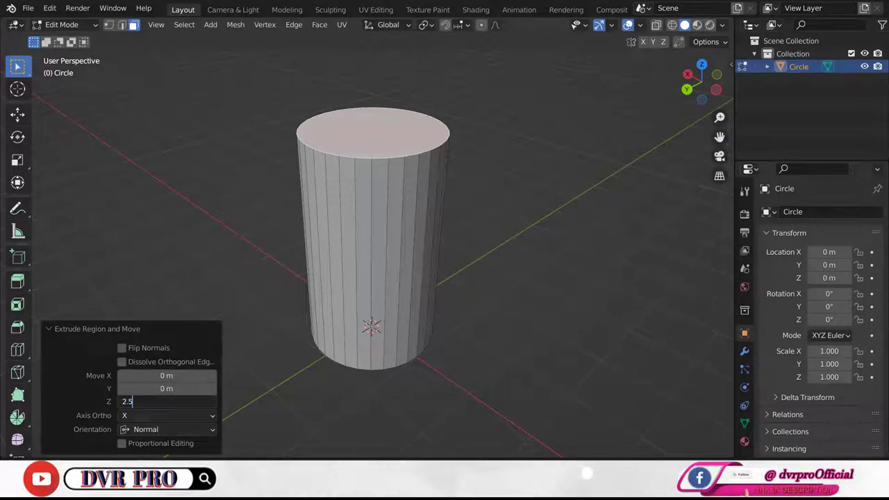
key("Return")
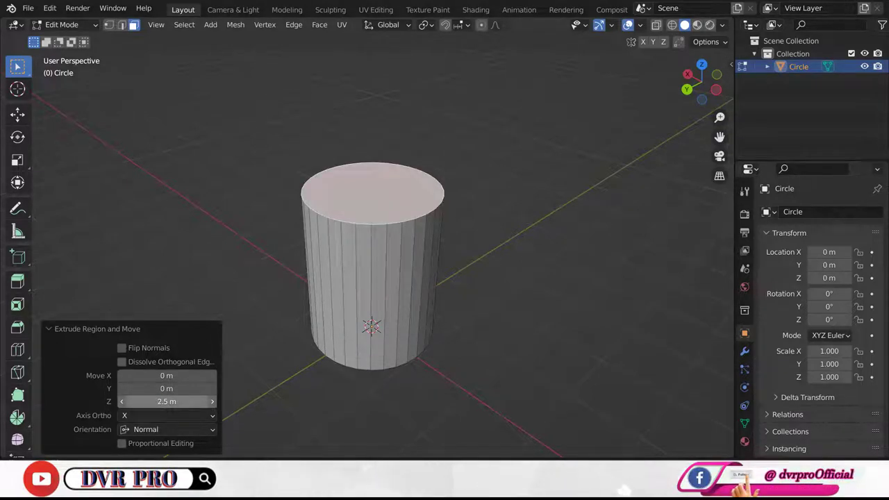
scroll(504, 284, "up", 1)
scroll(504, 285, "up", 2)
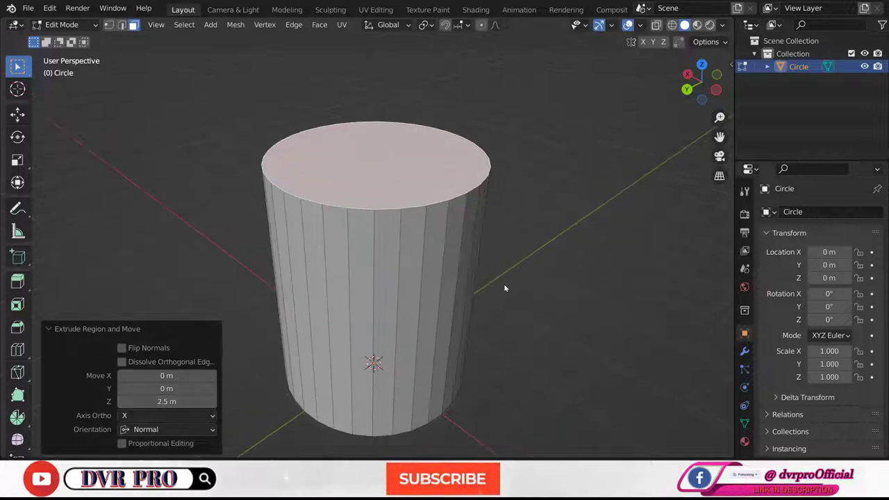
In edge select, select the cylinder's top and bottom rim edge loops.
key("2")
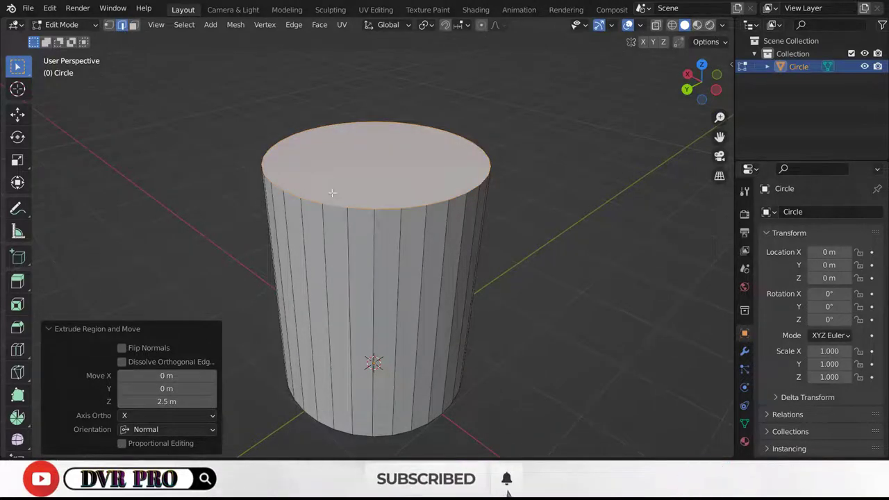
middle_click_drag(520, 258, 534, 236)
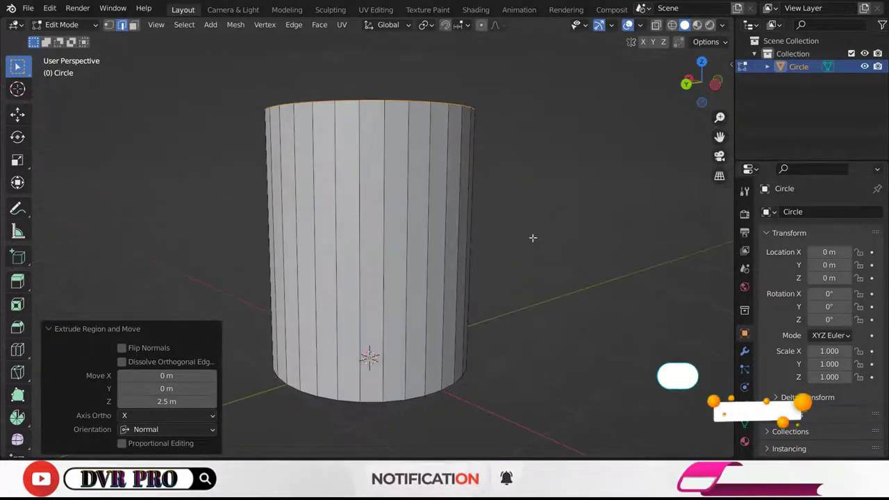
left_click(410, 398, "alt+shift")
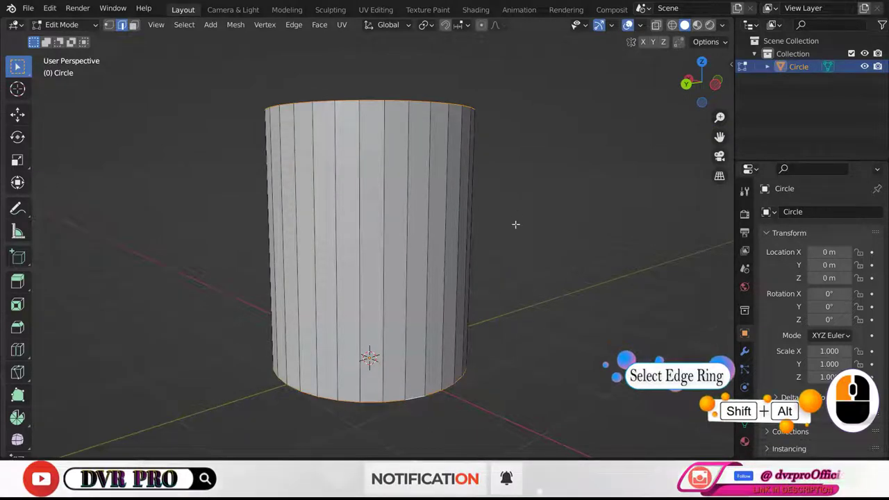
middle_click_drag(516, 224, 518, 241)
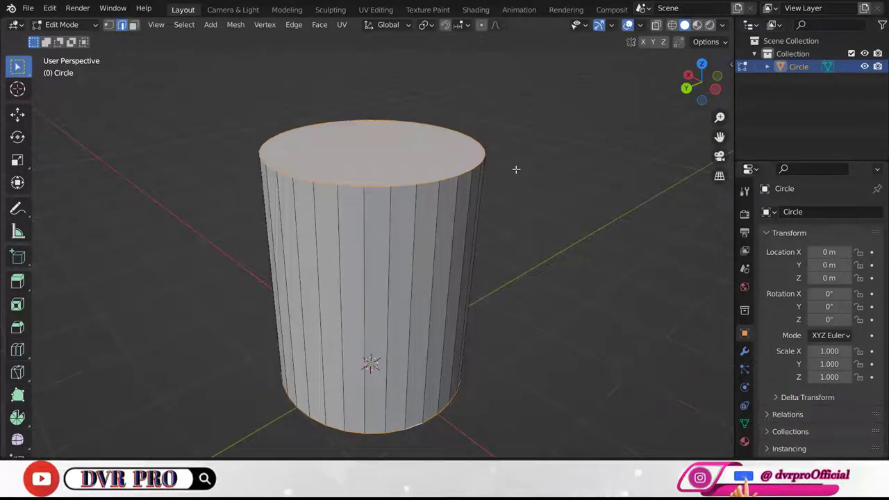
Bevel both rim loops 0.2 m wide with 4 segments.
left_click(294, 25)
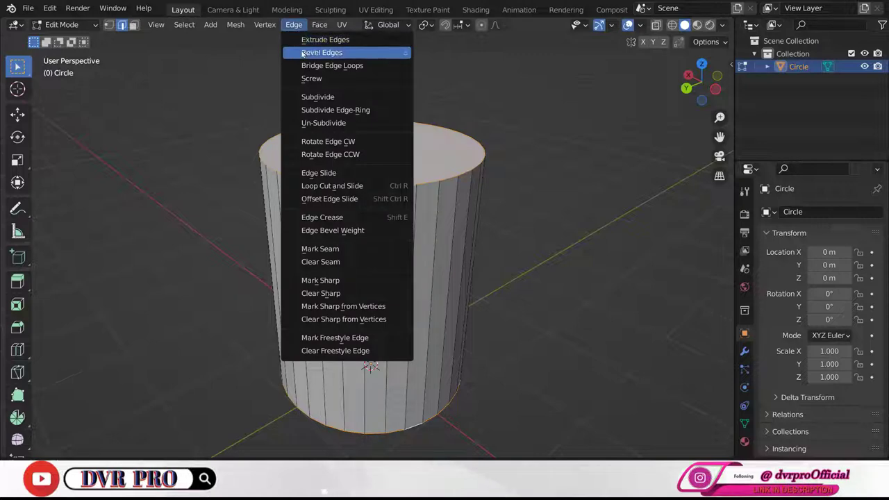
left_click(300, 53)
left_click(245, 58)
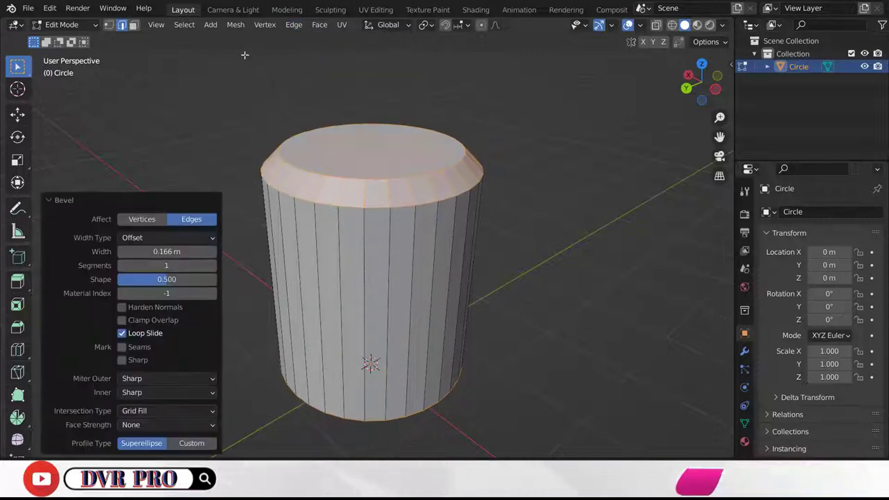
left_click(166, 252)
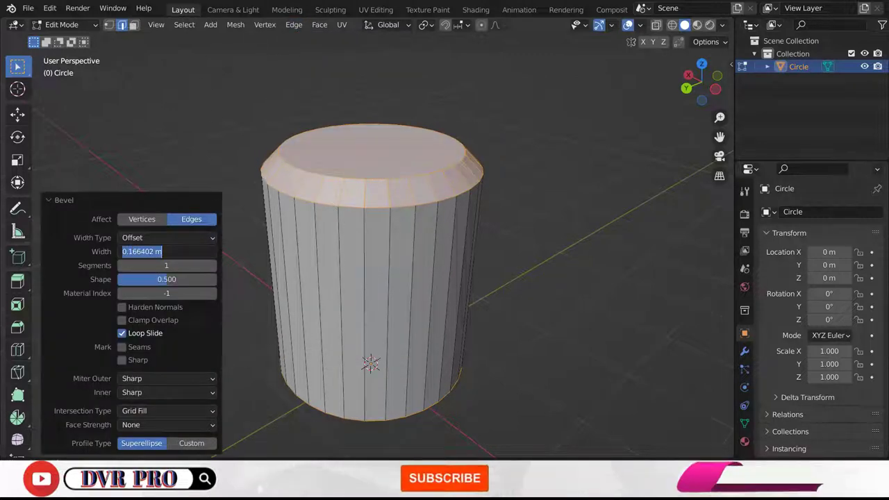
key("BackSpace")
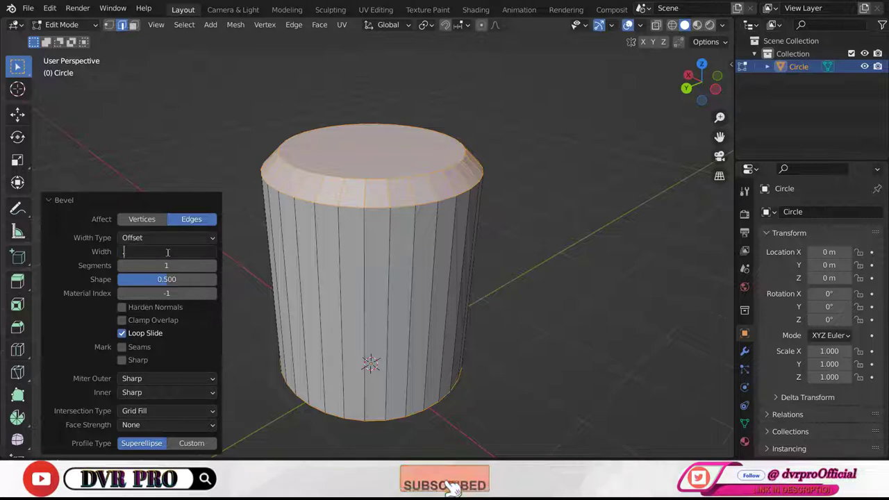
type(".2")
key("Return")
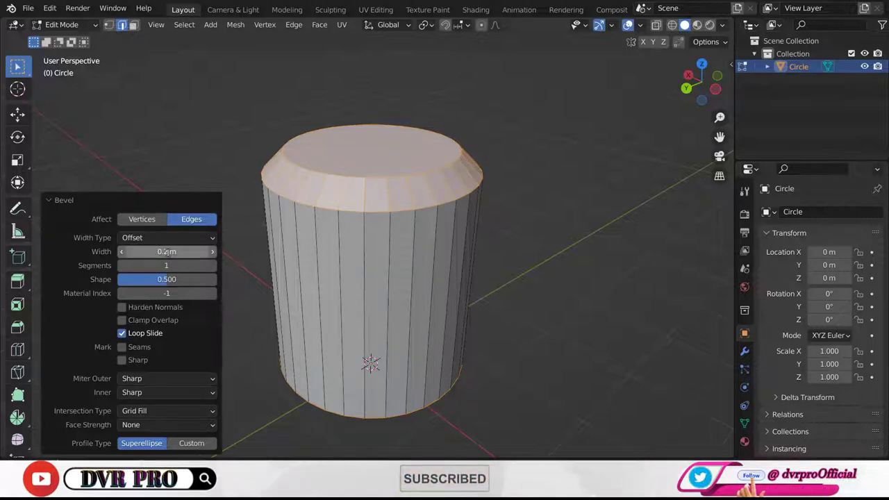
left_click(213, 265)
left_click(213, 265)
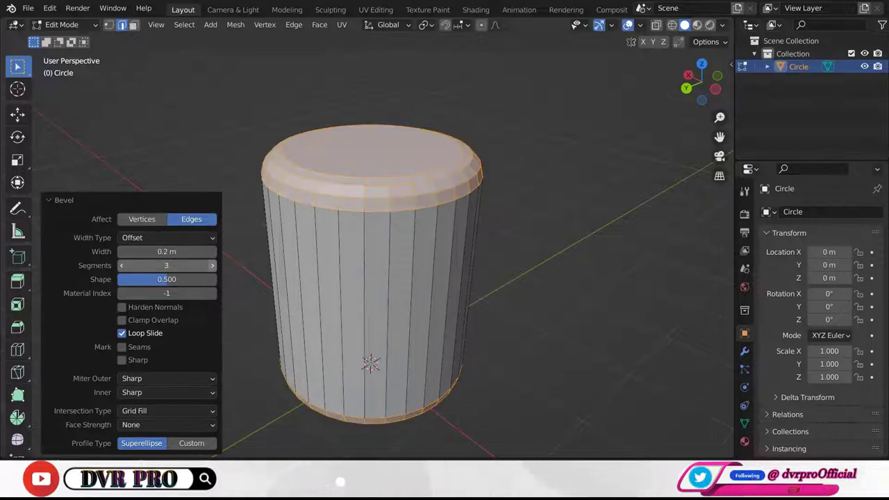
left_click(213, 265)
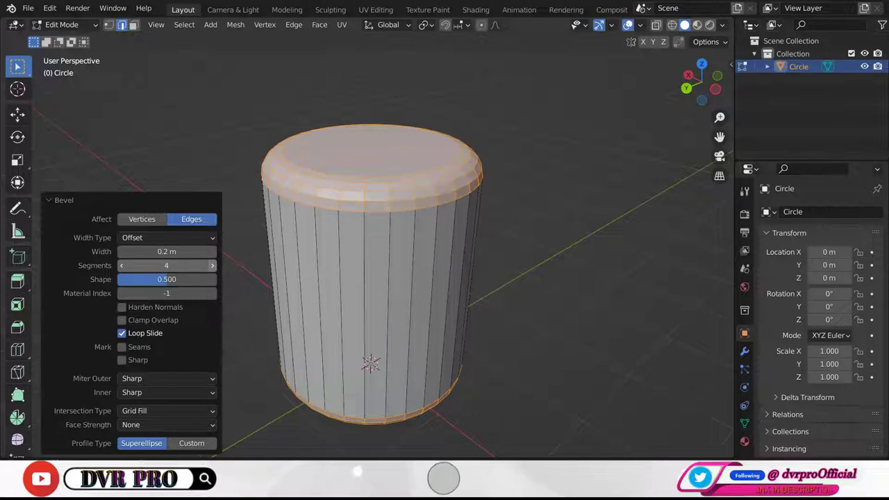
Deselect the edges and switch to face select mode.
left_click(540, 154)
middle_click_drag(540, 154, 534, 139)
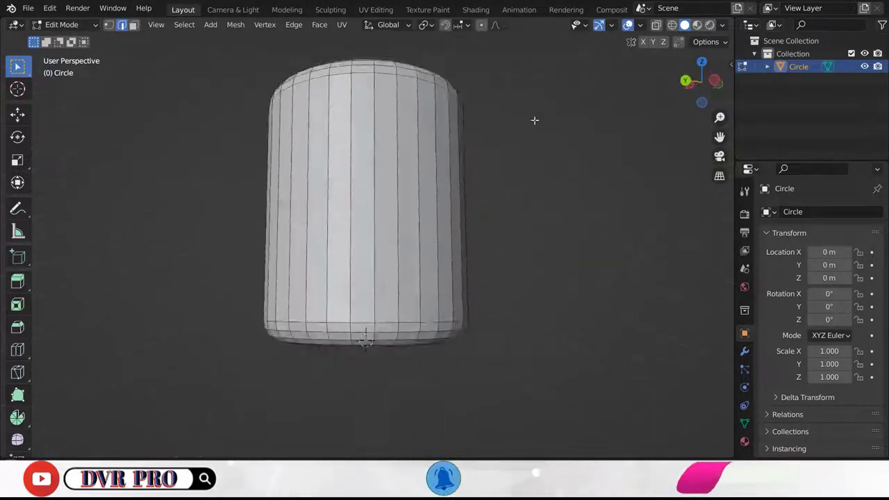
left_click(133, 25)
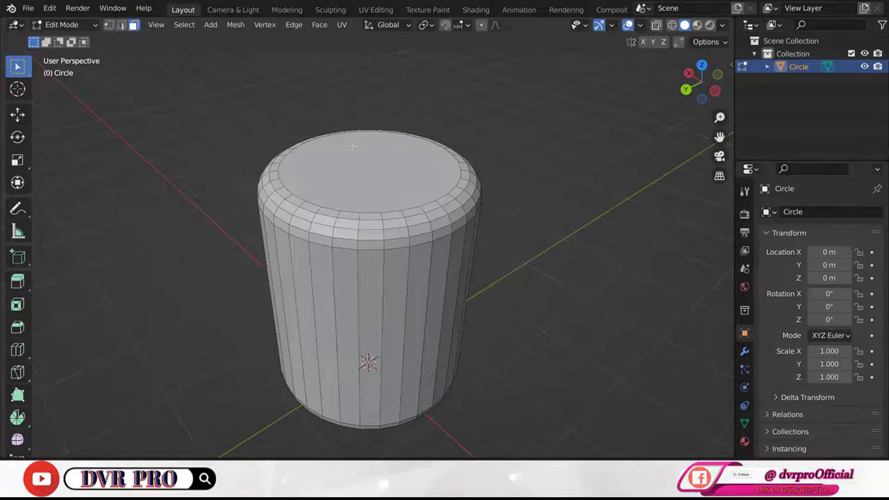
Inset the cylinder's top cap face with a thickness of 0.2 m.
left_click(384, 170)
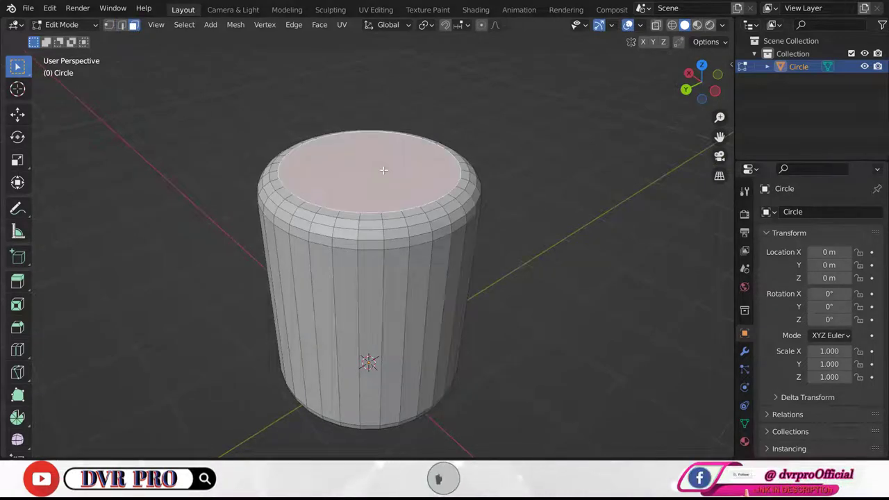
left_click(320, 25)
left_click(341, 84)
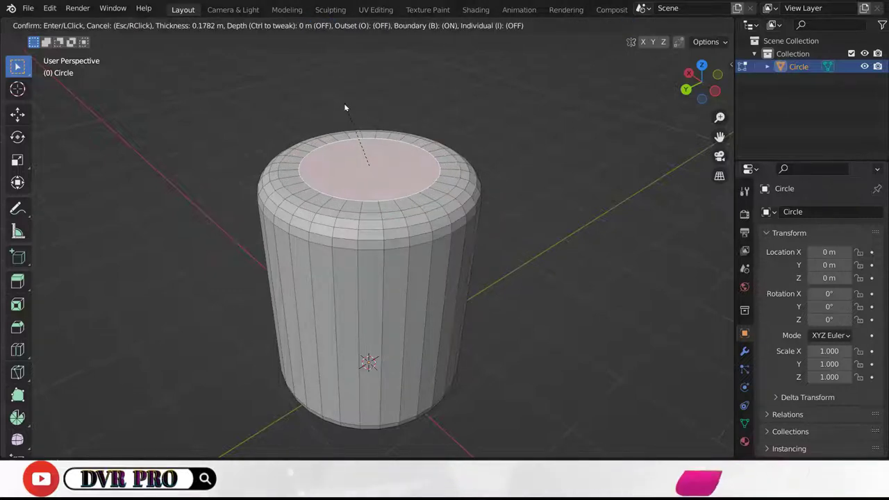
left_click(346, 109)
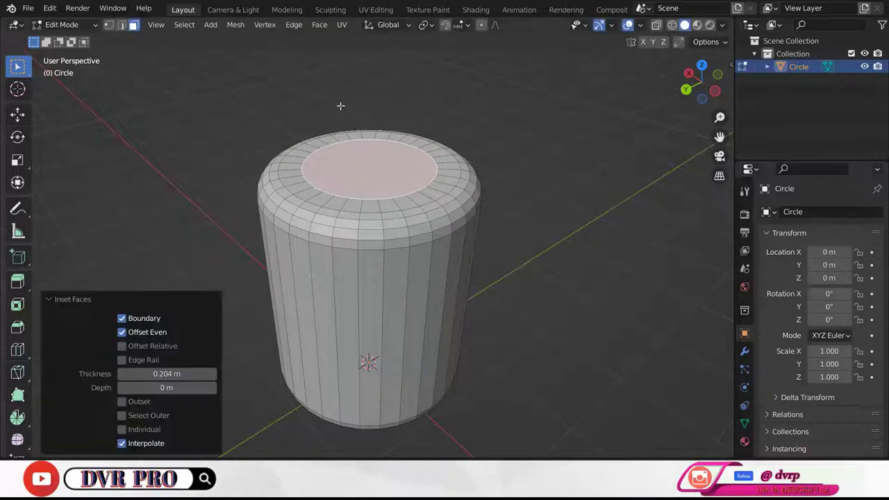
left_click(182, 373)
key("BackSpace")
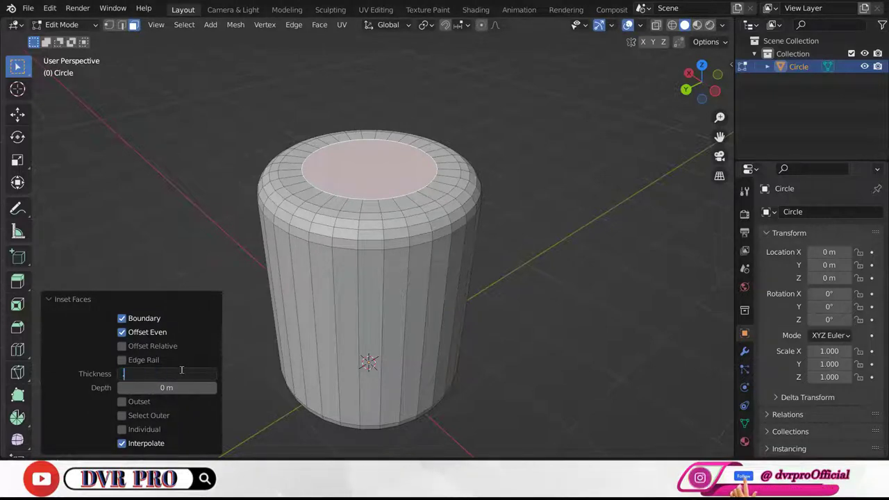
type(".2")
key("Return")
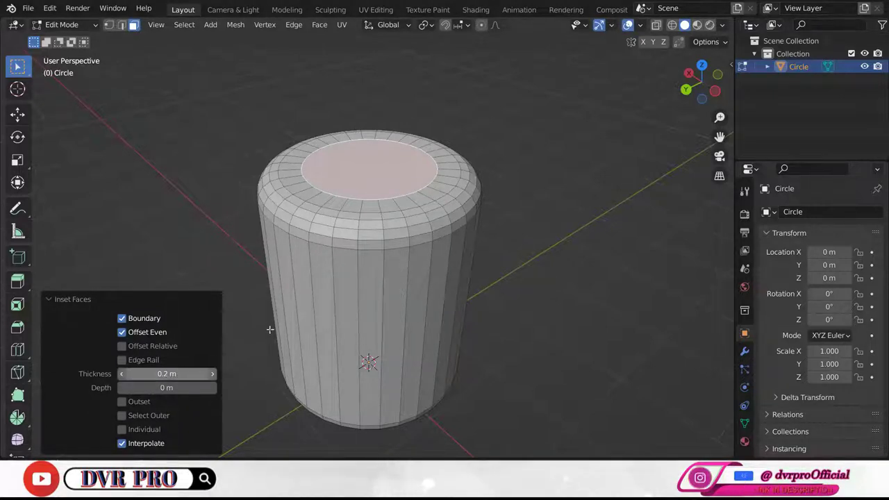
Extrude the inset top face upward 0.3 m.
left_click(319, 25)
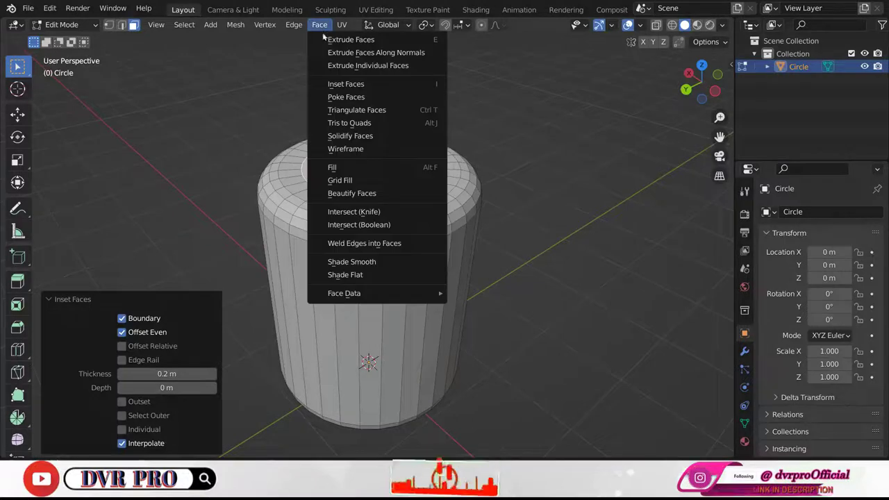
left_click(324, 37)
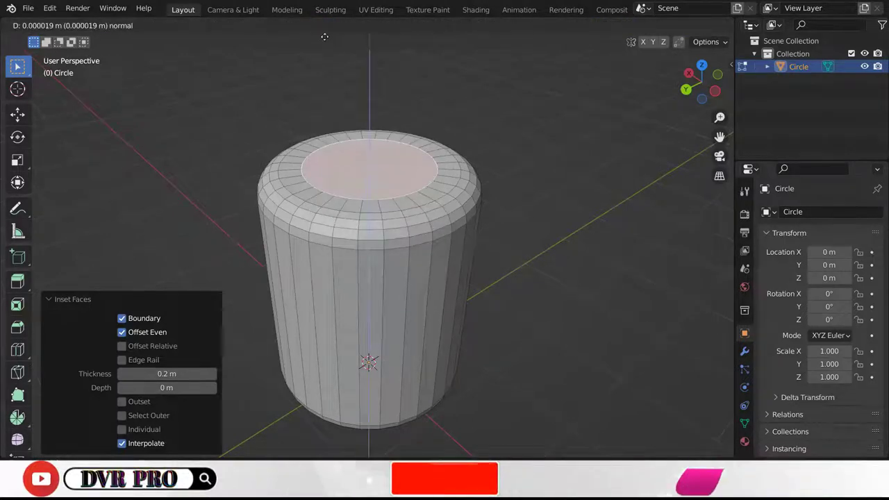
left_click(326, 432)
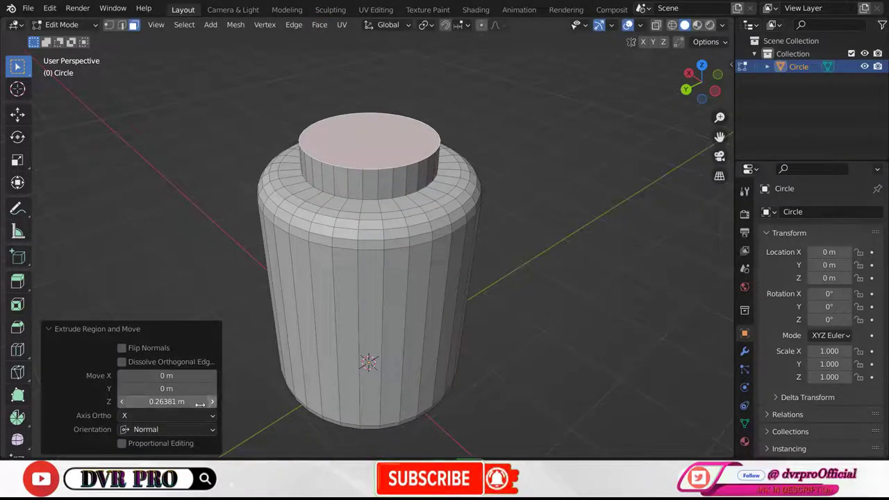
left_click(166, 402)
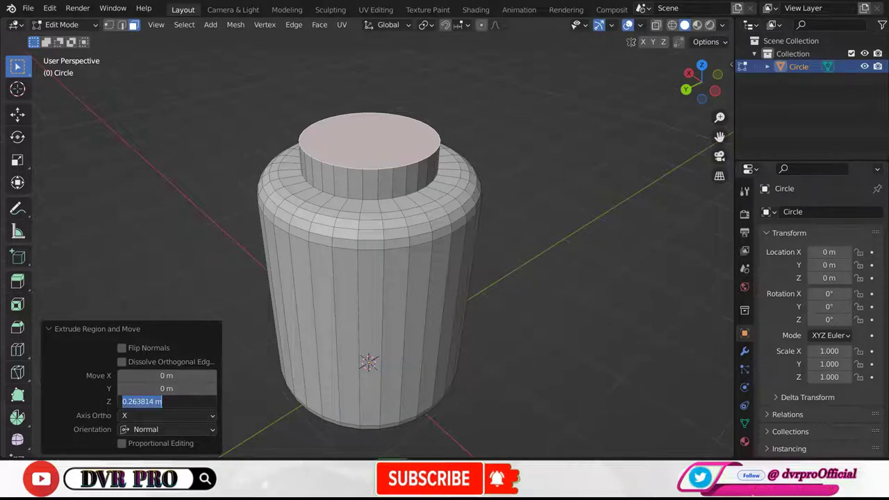
type(".3")
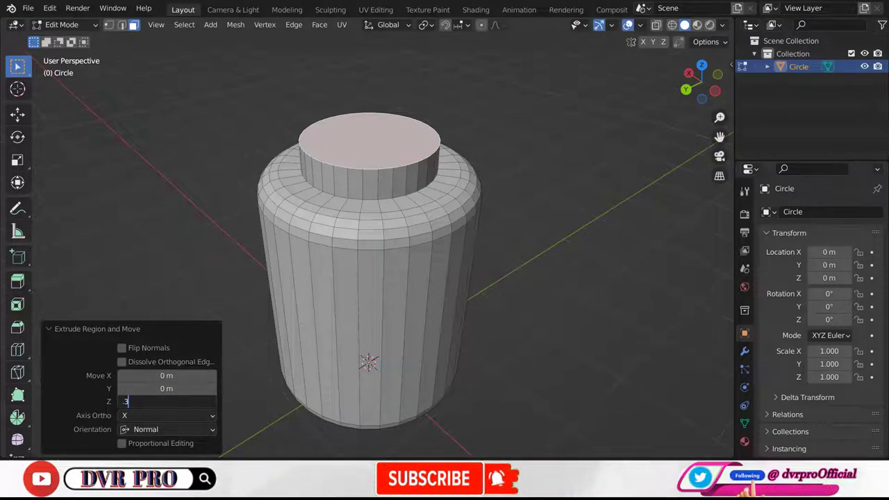
key("Return")
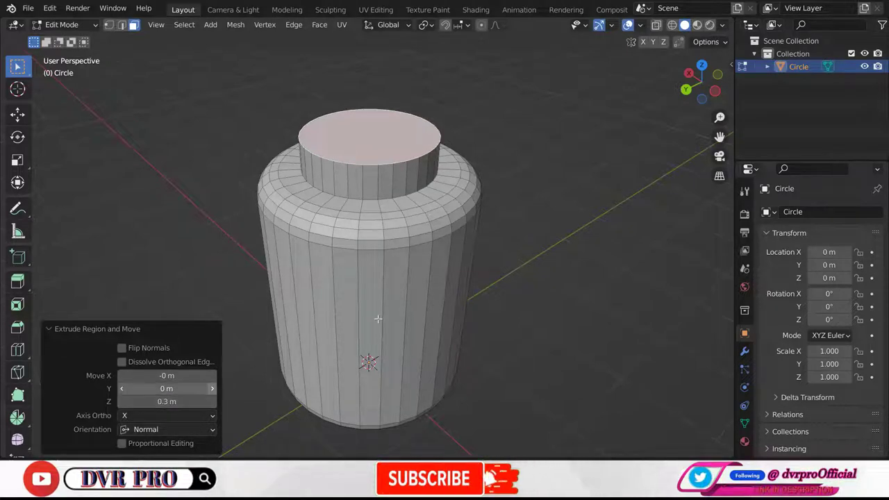
Extrude the top face up another 0.4 m, then deselect it.
middle_click_drag(555, 228, 539, 245)
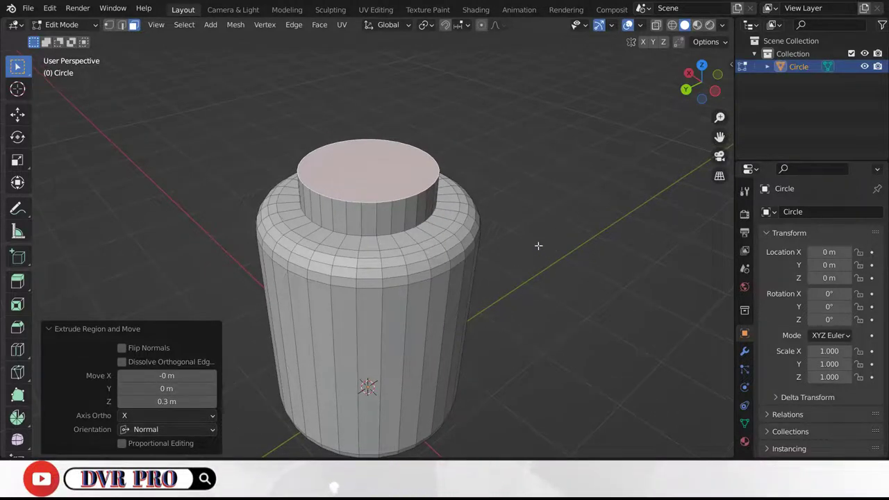
left_click(319, 25)
left_click(357, 37)
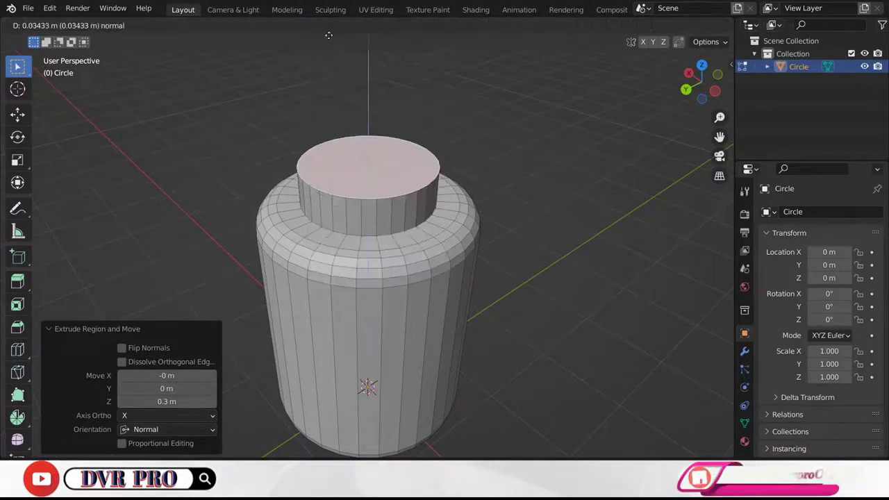
left_click(332, 429)
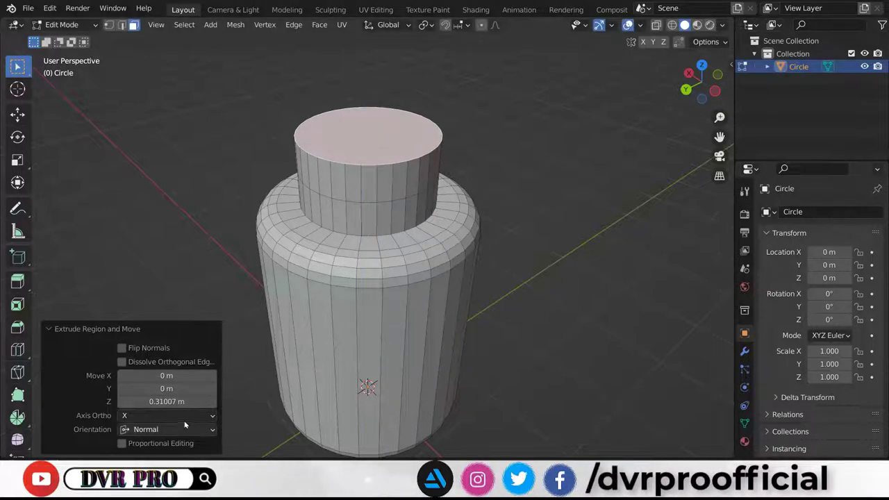
left_click(166, 401)
key("BackSpace")
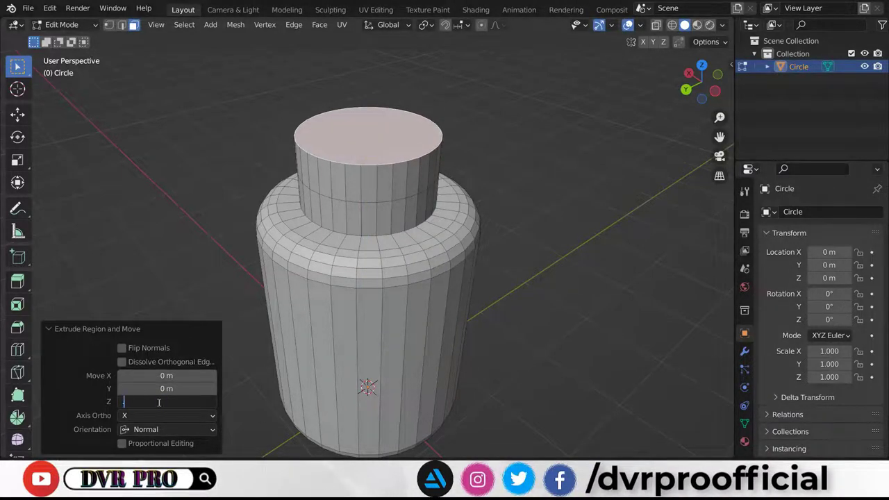
type(".4")
key("Return")
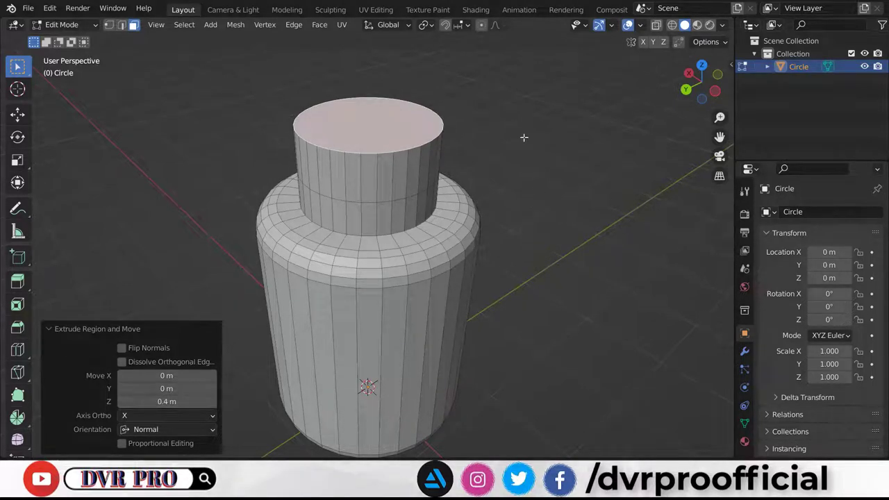
key("alt+a")
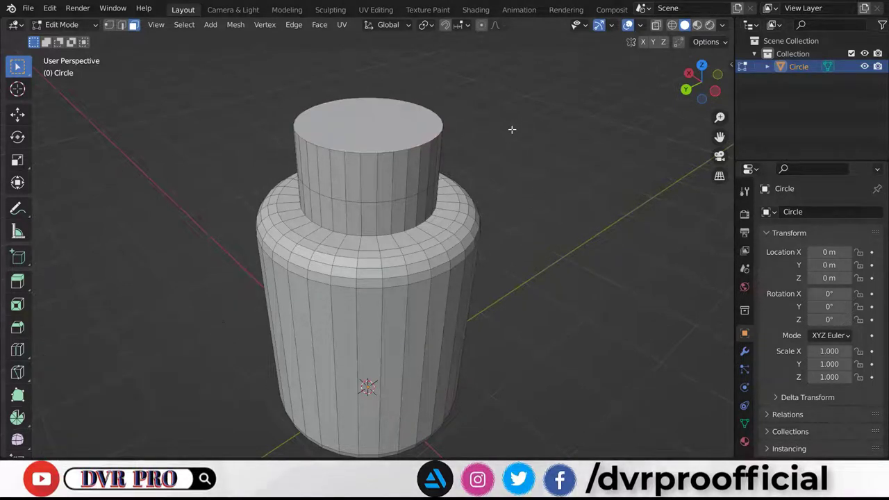
Extrude the upper neck side faces outward along normals by 0.25 m, then deselect.
left_click(419, 158, "alt")
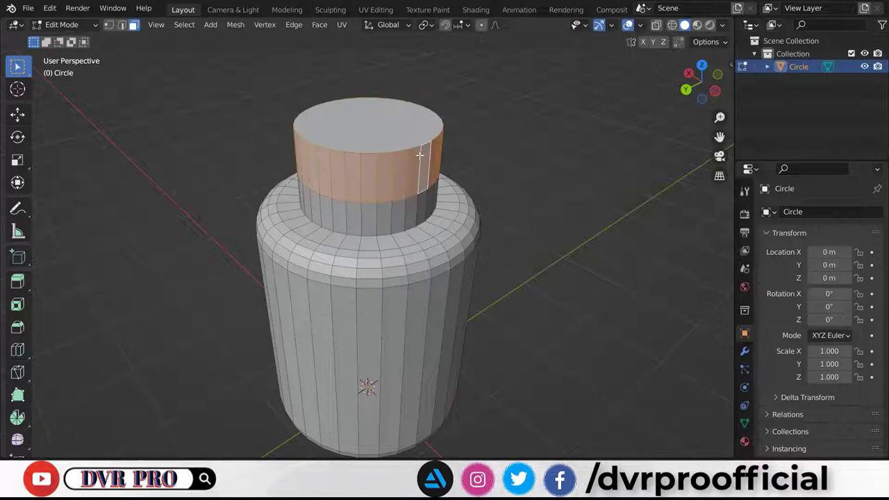
left_click(321, 25)
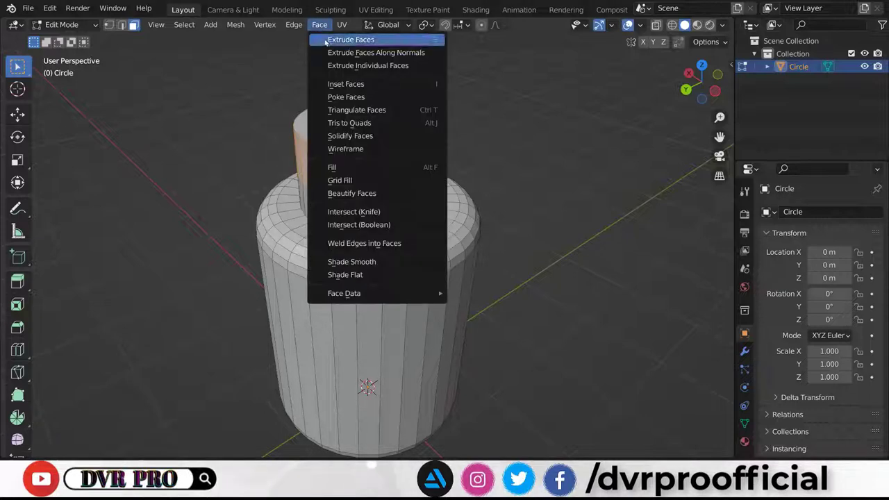
left_click(327, 56)
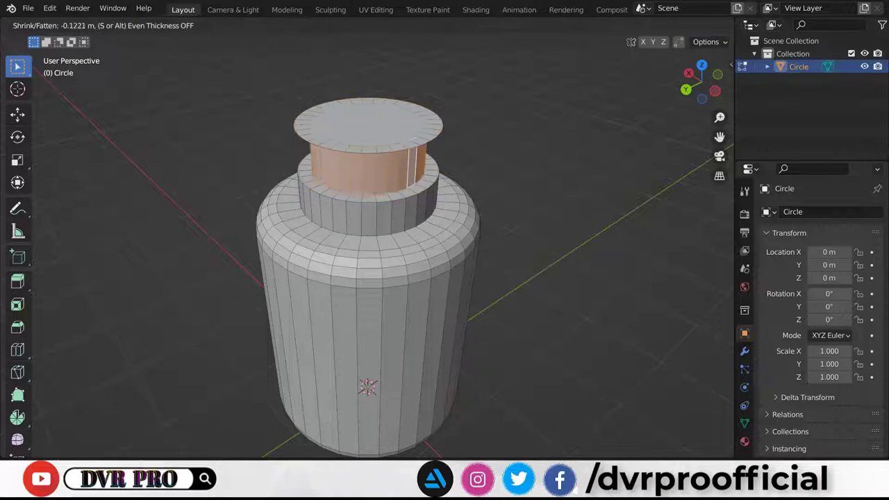
left_click(295, 453)
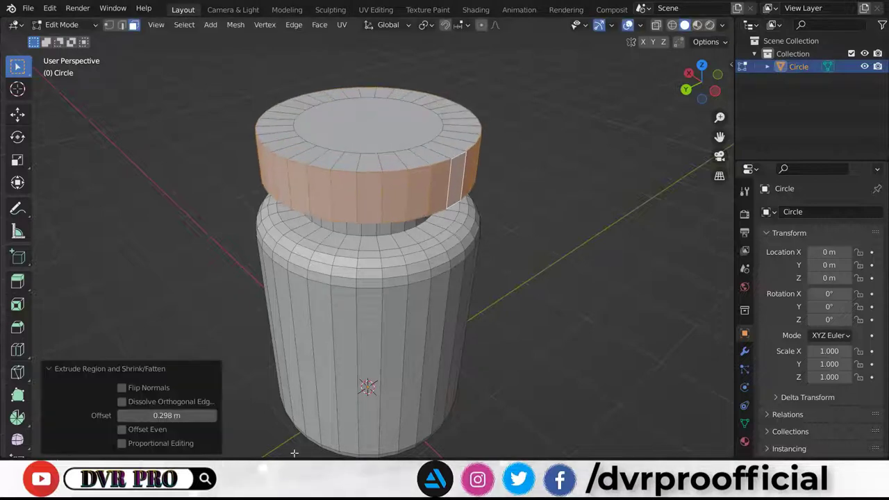
left_click(167, 415)
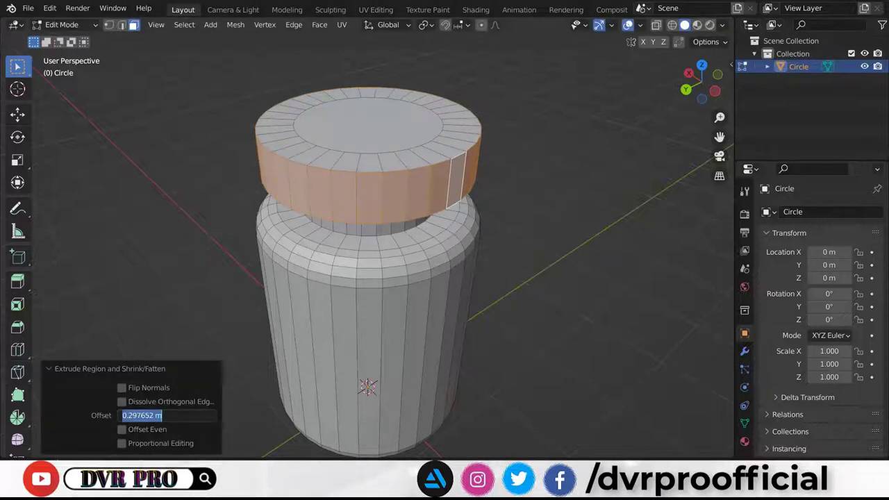
type(".25")
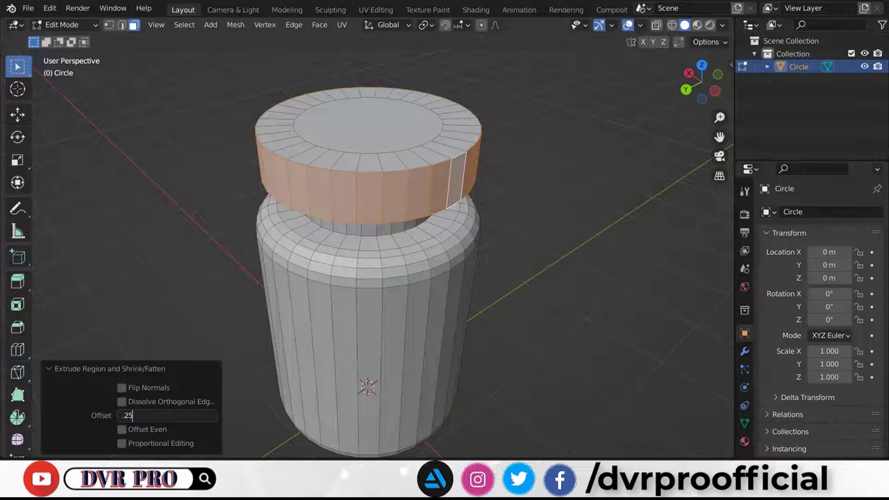
key("Return")
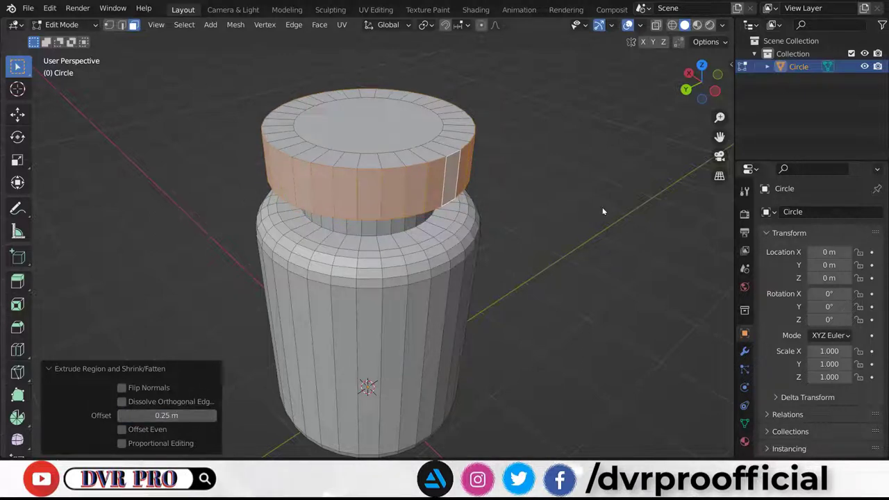
key("alt+a")
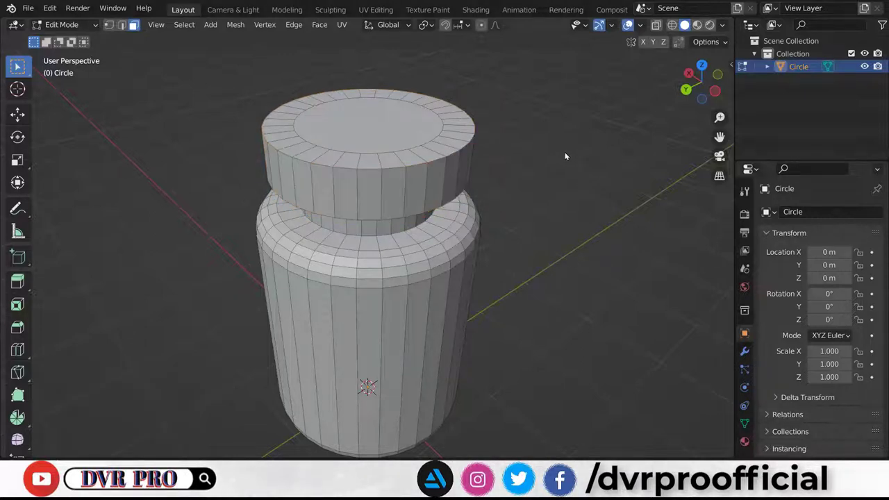
Bevel the lid's top and bottom rim loops 0.04 m wide with 4 segments, then deselect.
left_click(123, 25)
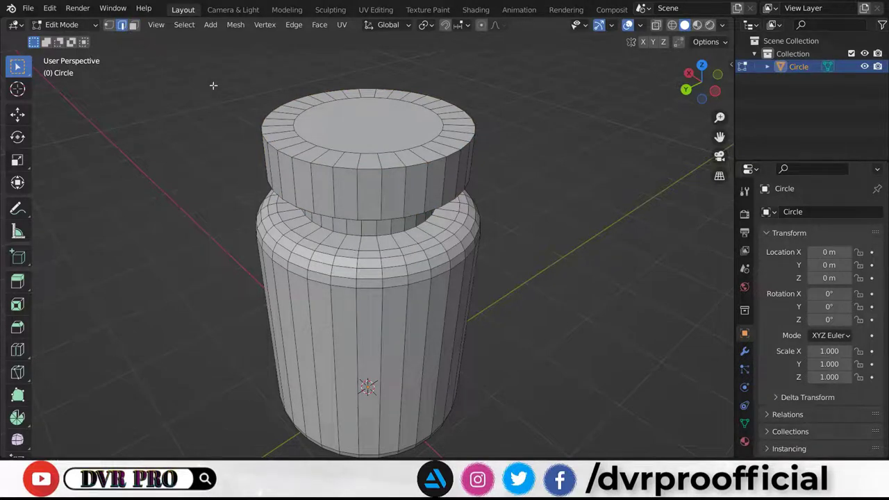
left_click(394, 184, "alt+shift")
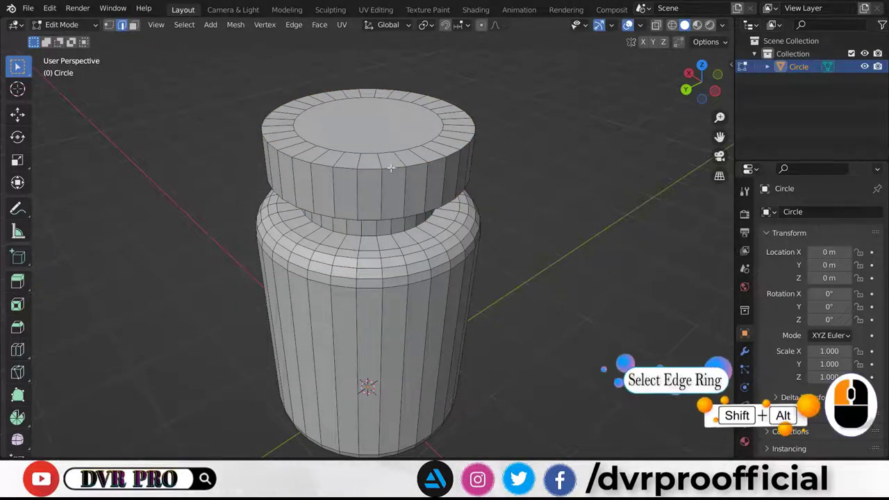
left_click(393, 218, "alt+shift")
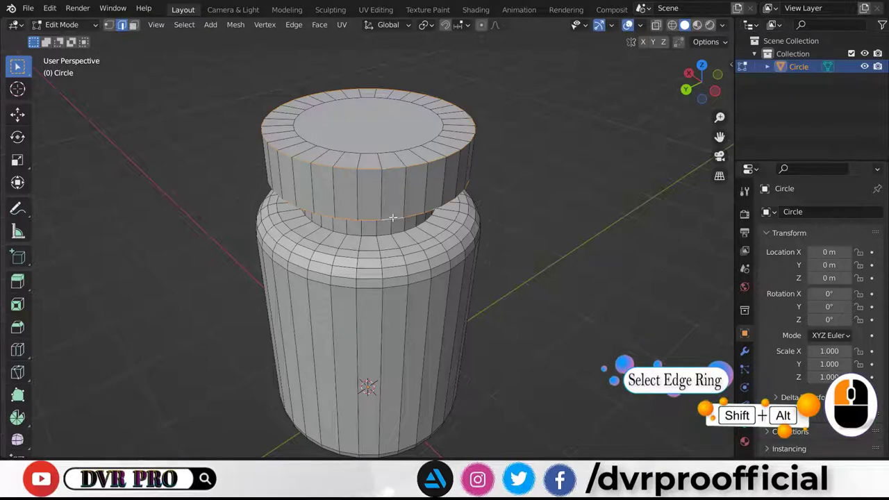
left_click(288, 32)
left_click(291, 51)
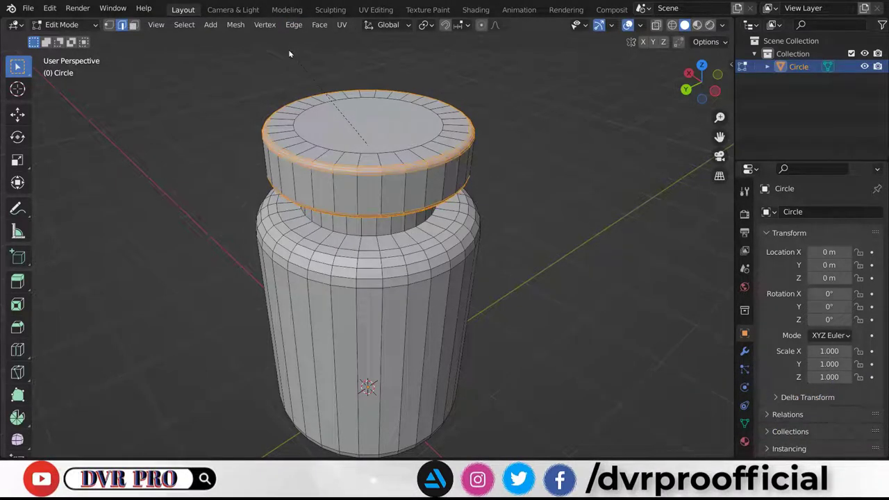
left_click(289, 53)
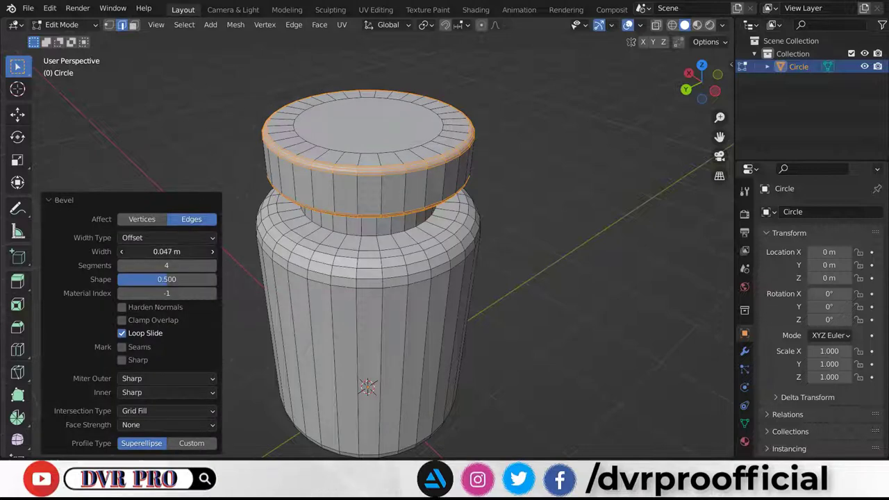
left_click(167, 251)
type(".04")
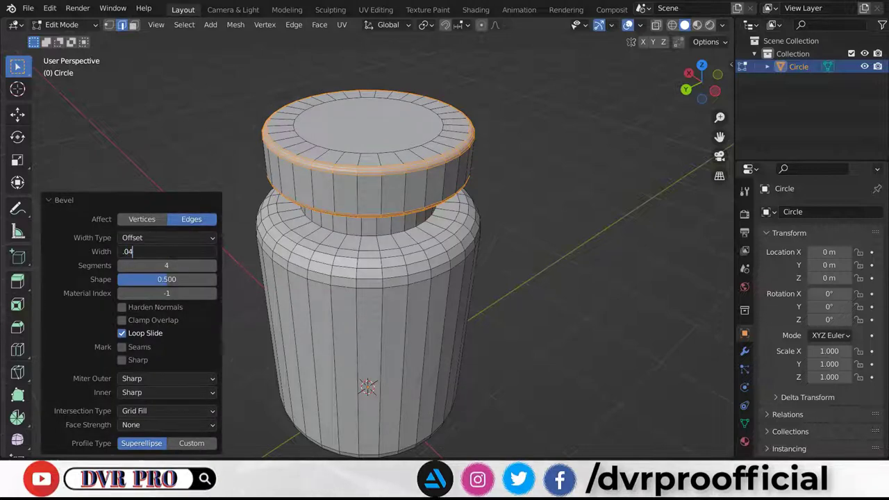
key("Return")
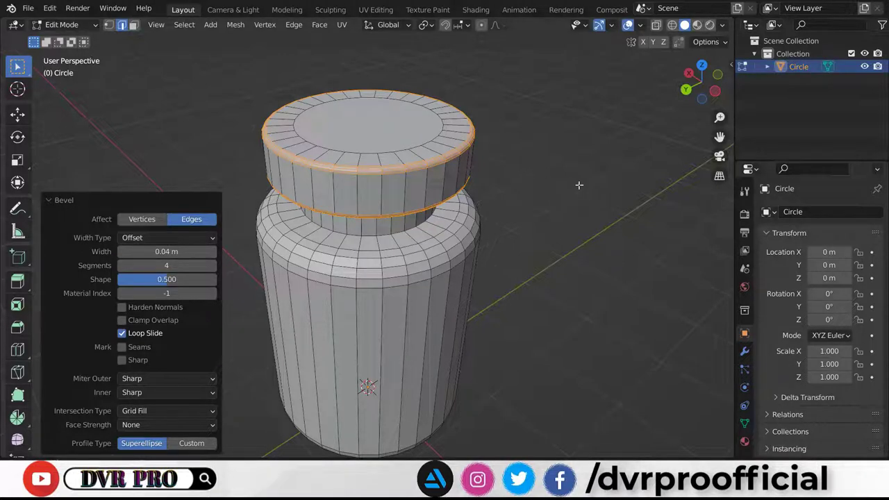
key("alt+a")
scroll(575, 213, "down", 1)
scroll(574, 212, "down", 1)
scroll(574, 212, "down", 1)
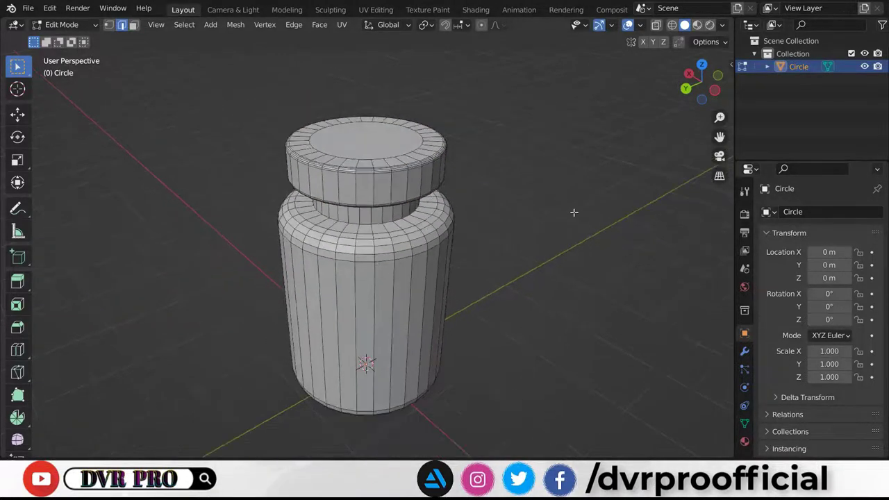
In Object Mode, shade the jar smooth and add a Catmull-Clark Subdivision Surface modifier at level 2.
key("Tab")
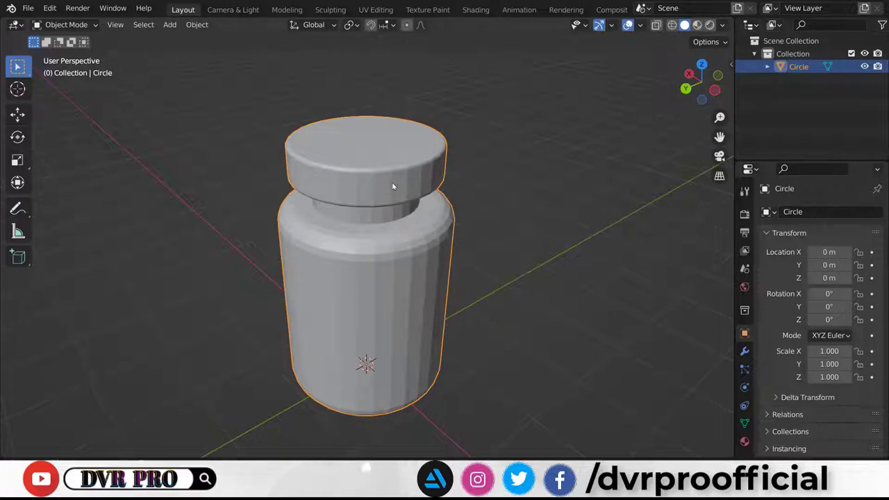
right_click(393, 186)
left_click(392, 186)
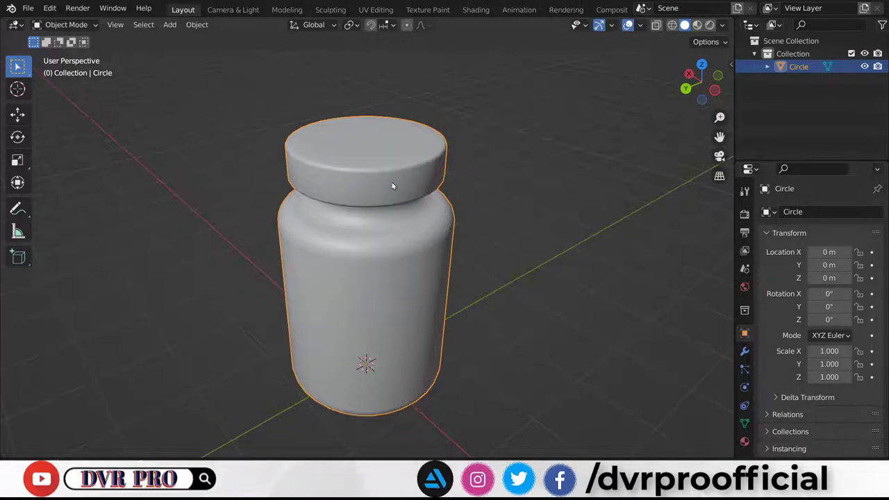
left_click(744, 353)
left_click(785, 212)
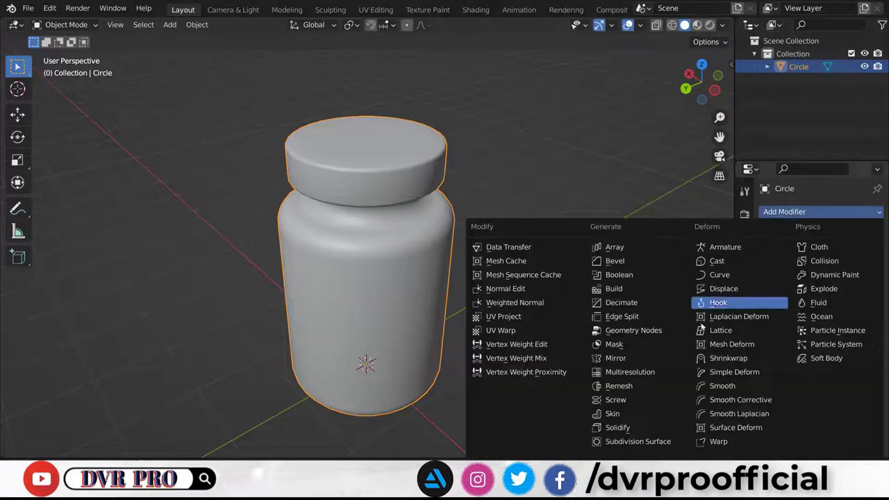
left_click(643, 444)
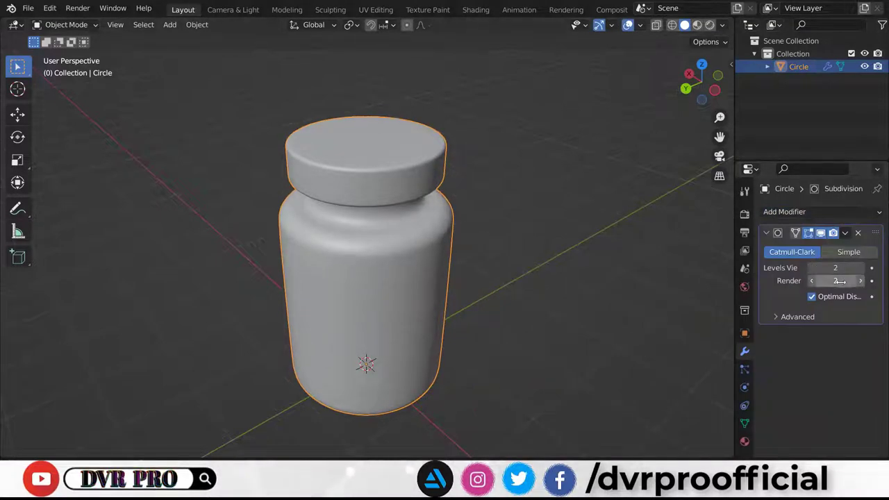
Add two loop cuts around the jar neck at factors 0.5 and -0.5.
scroll(539, 267, "up", 2)
key("Tab")
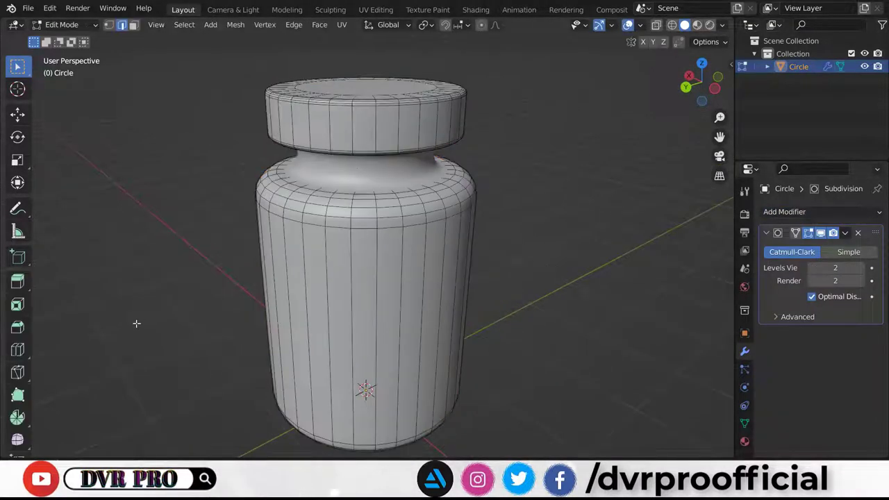
left_click(18, 349)
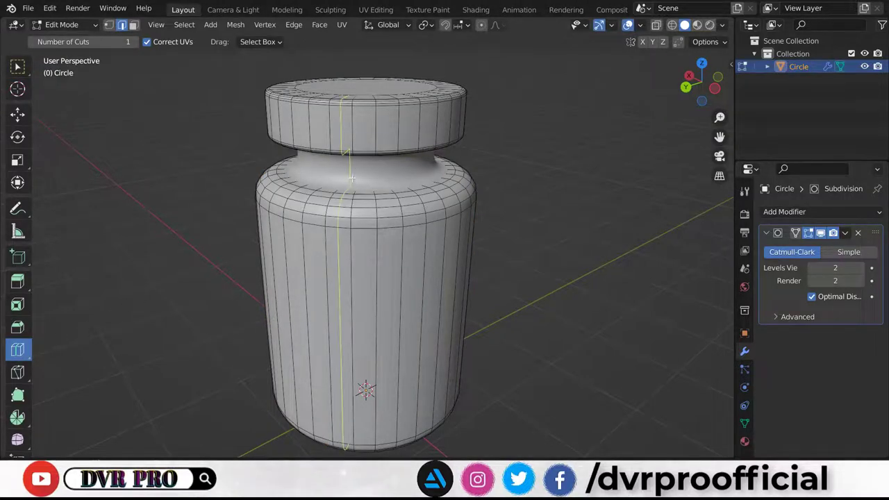
left_click_drag(353, 168, 354, 183)
left_click(167, 387)
type(".5")
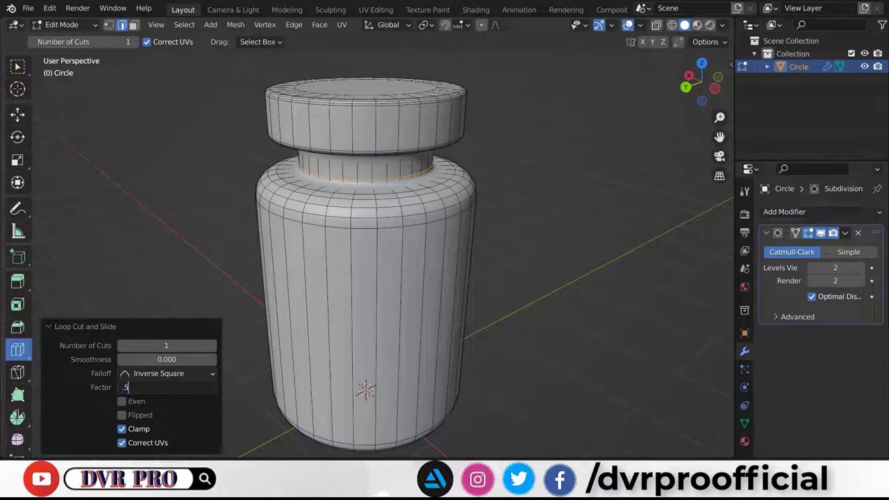
key("Return")
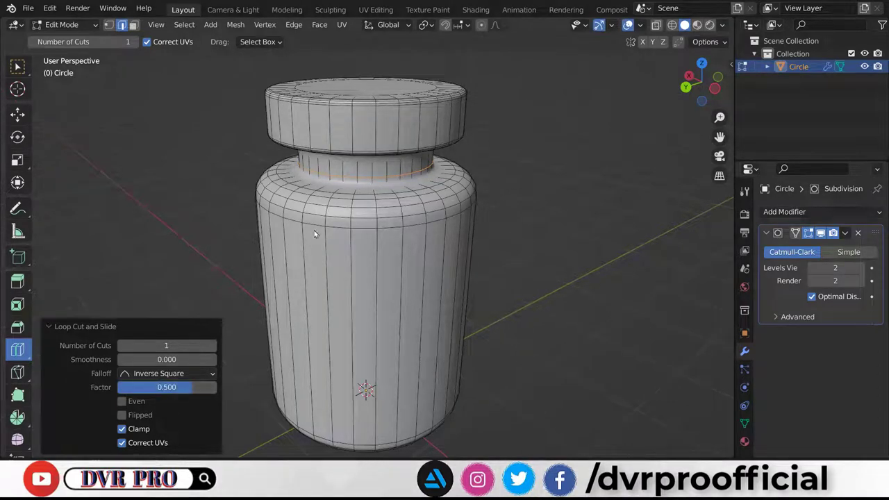
left_click_drag(365, 148, 365, 156)
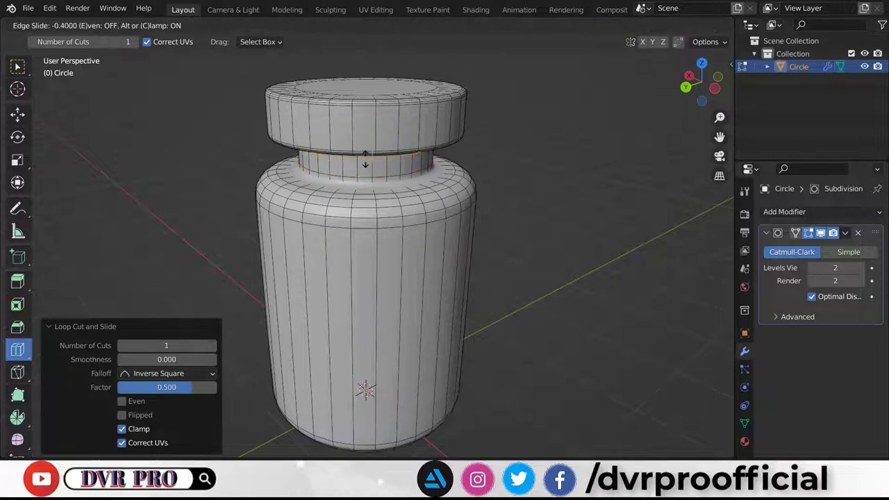
left_click(182, 386)
type("-.5")
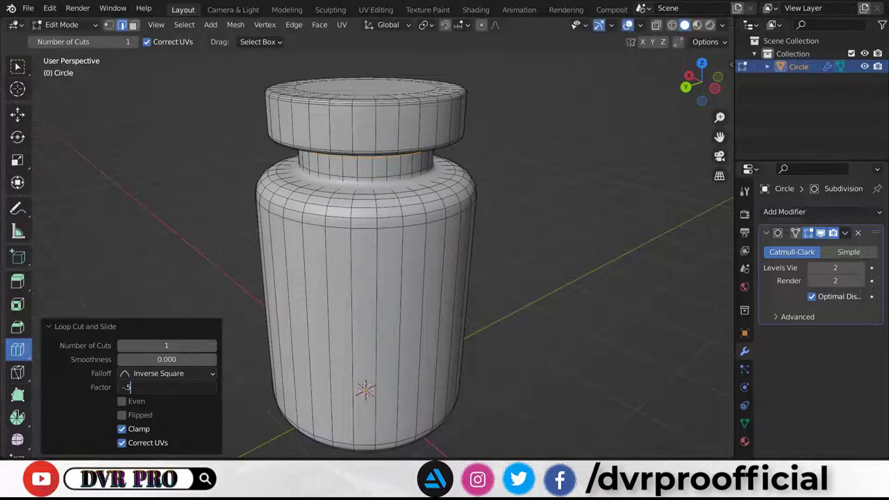
key("Return")
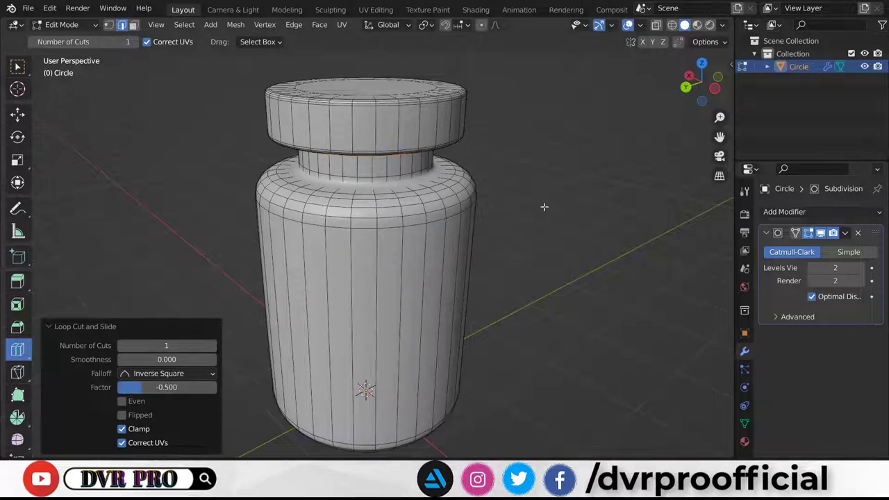
key("Tab")
scroll(564, 191, "down", 1)
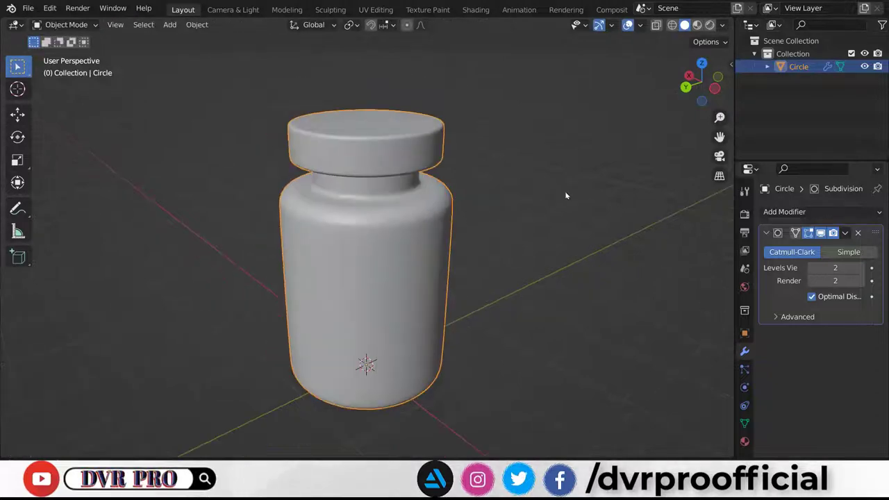